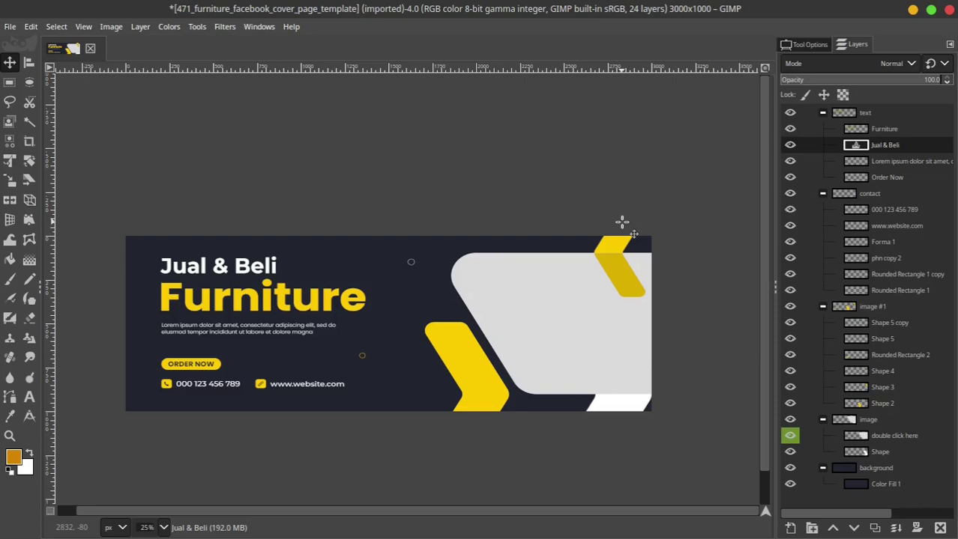
- Scroll over the furniture cover to inspect the canvas
scroll(607, 307, "down", 2)
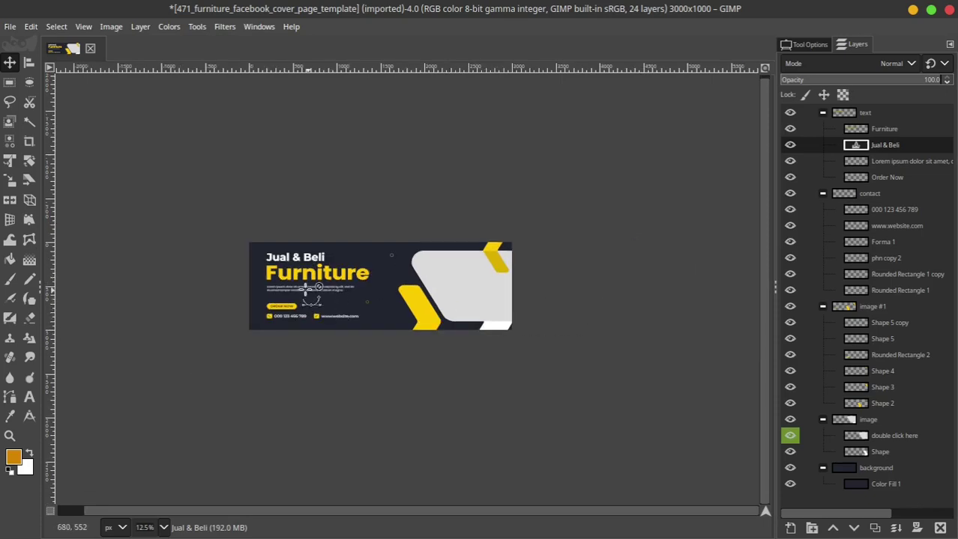
scroll(311, 289, "up", 2)
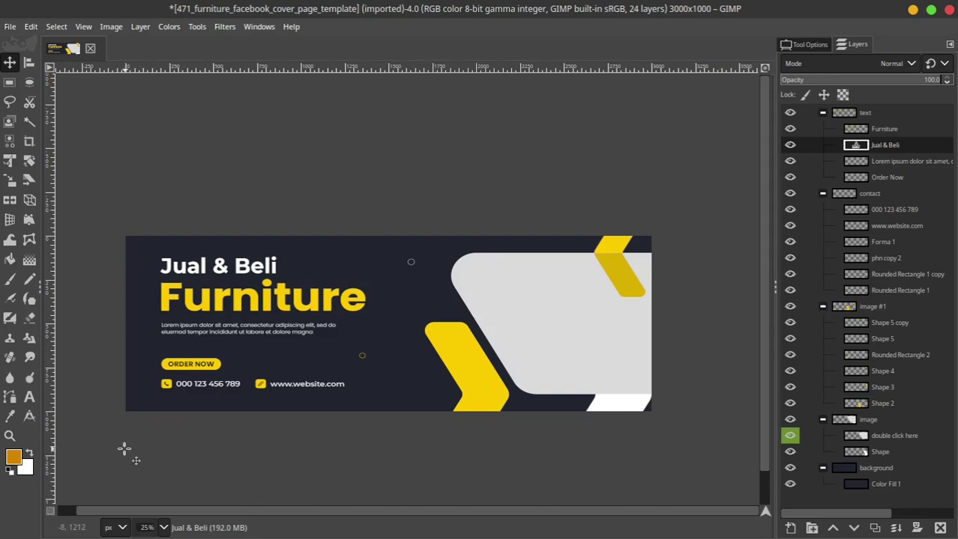
scroll(375, 352, "down", 1)
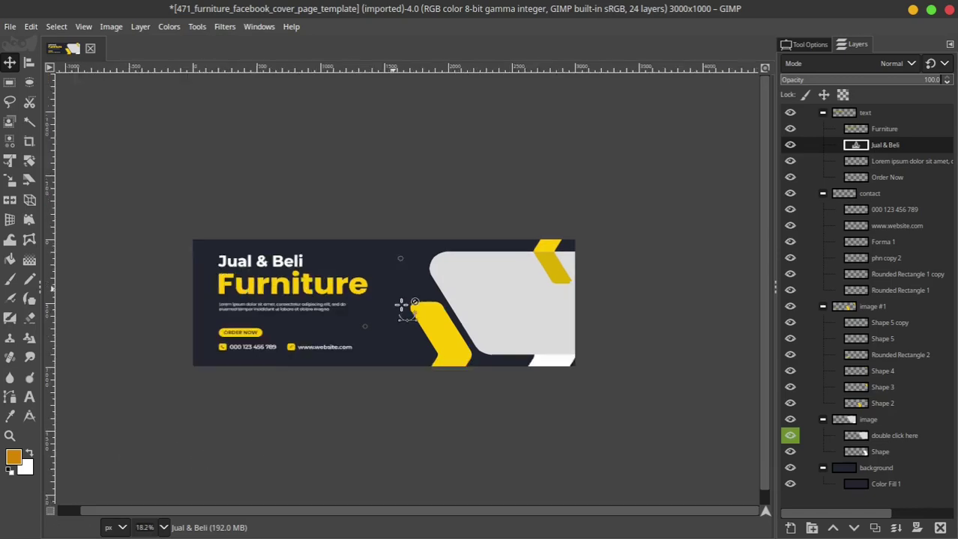
scroll(386, 307, "down", 1)
scroll(330, 303, "up", 1)
scroll(330, 304, "up", 1)
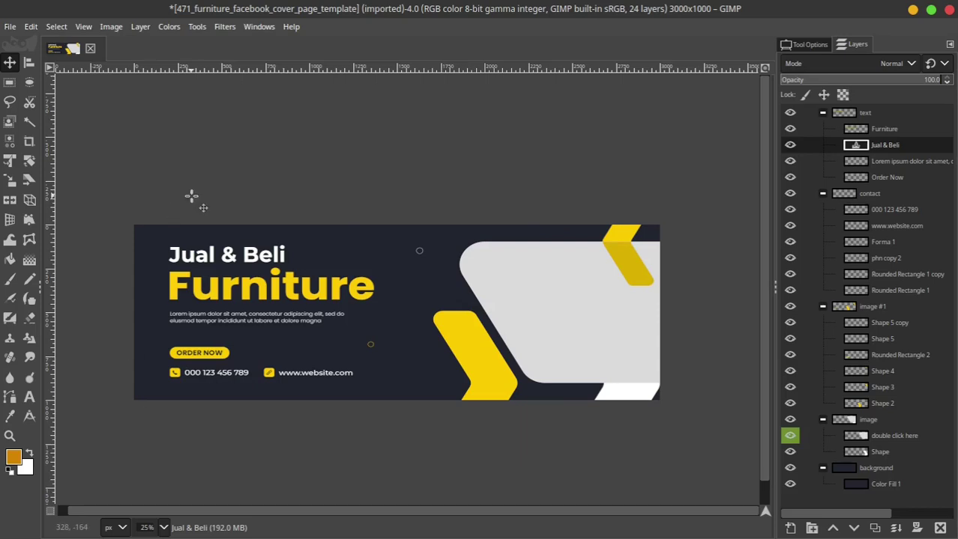
- Check the cover's dimensions in the Scale Image dialog, then cancel without resizing
left_click(111, 27)
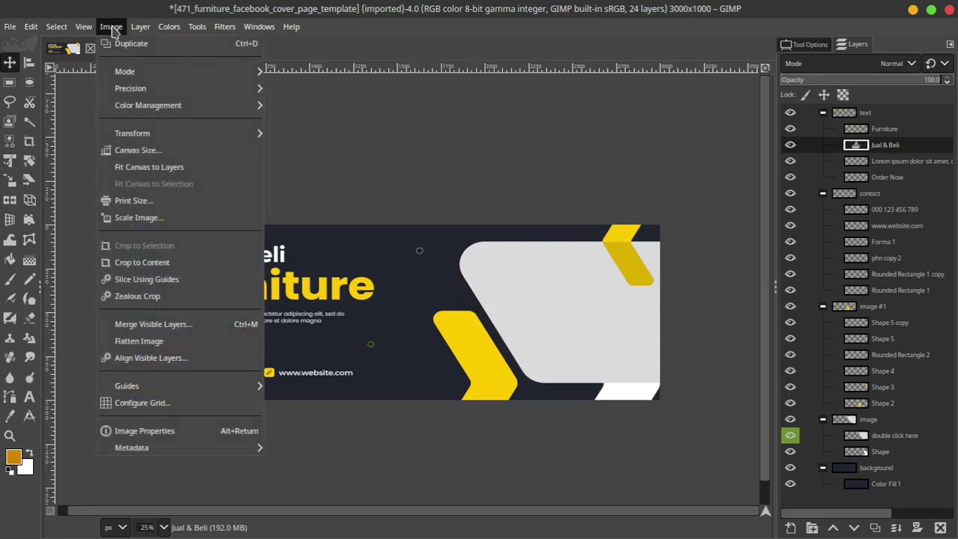
left_click(137, 218)
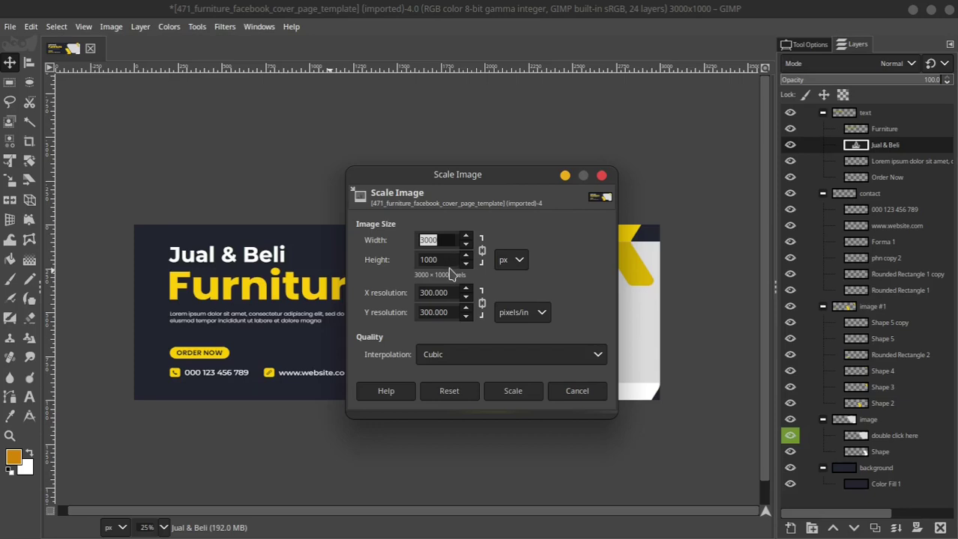
left_click_drag(429, 174, 522, 152)
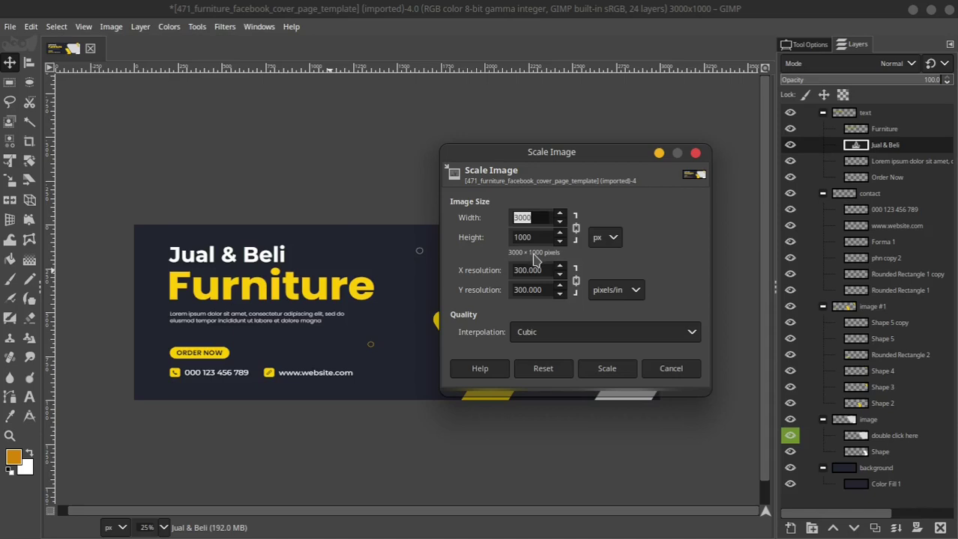
left_click_drag(564, 155, 546, 423)
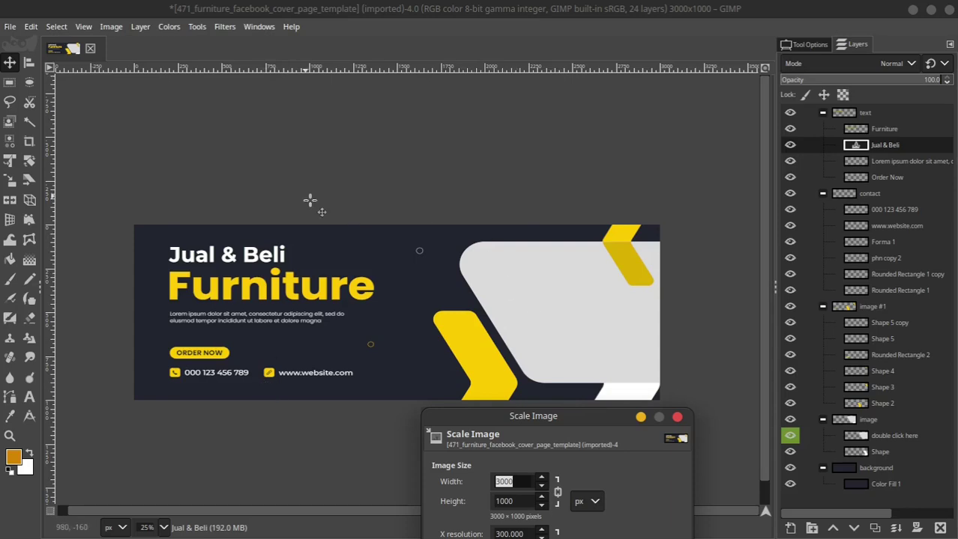
mouse_move(498, 416)
left_mouse_down()
mouse_move(566, 134)
mouse_move(561, 148)
left_mouse_up()
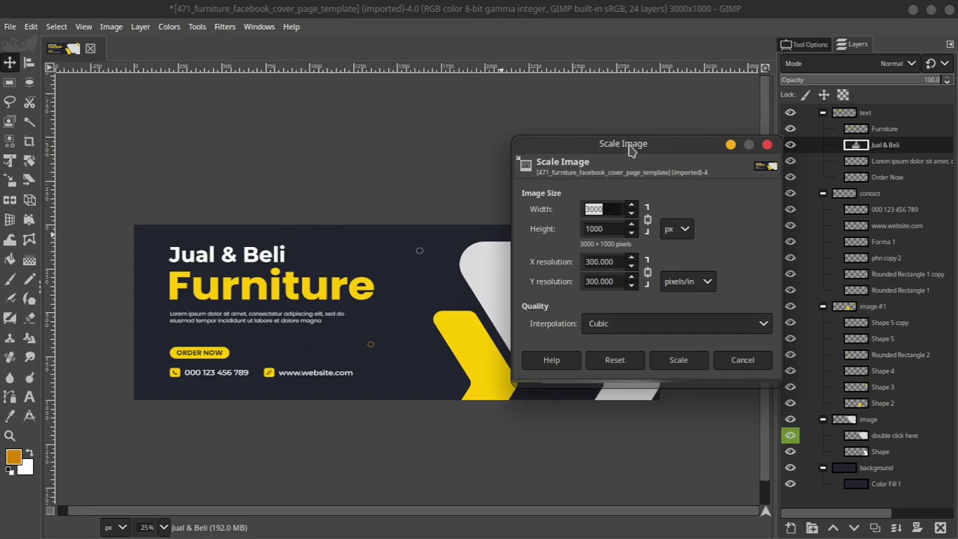
left_click_drag(629, 149, 514, 169)
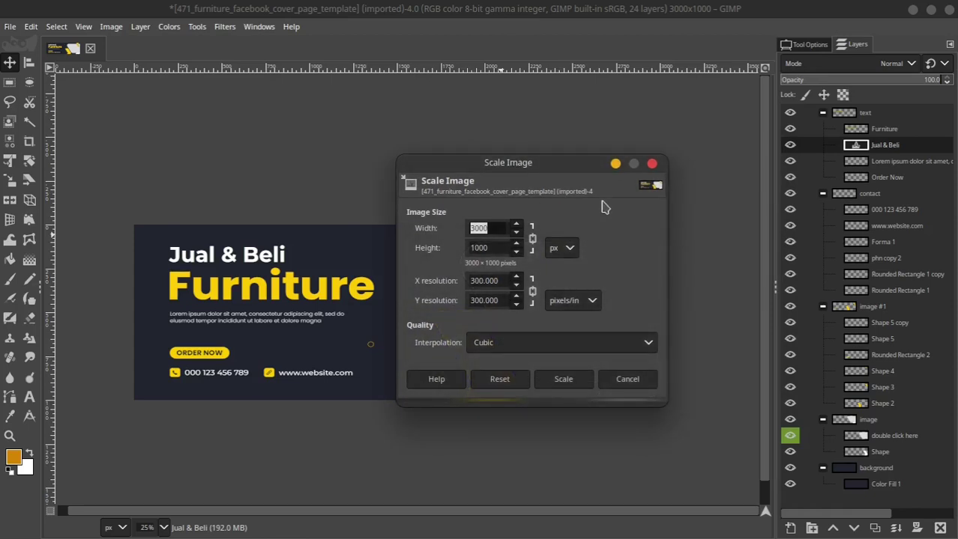
left_click(628, 380)
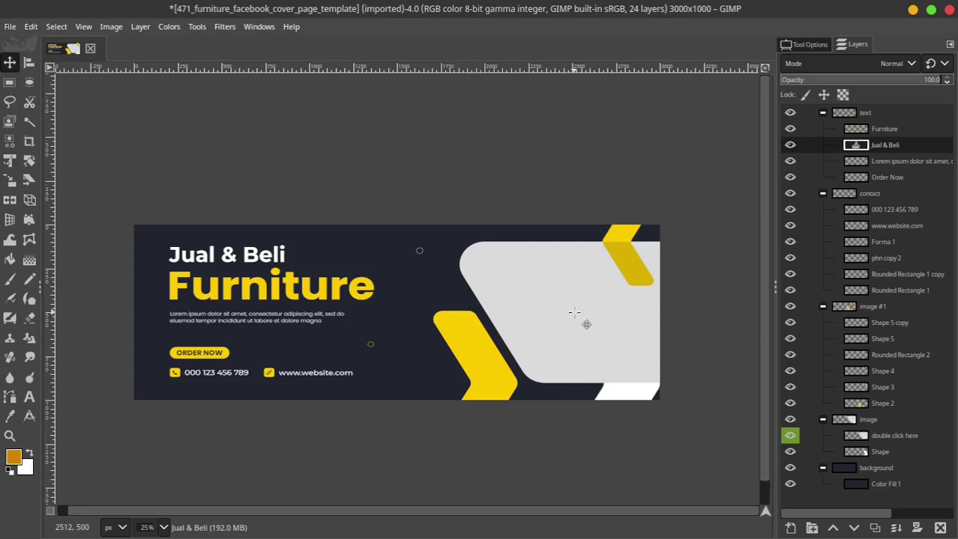
- Add a vertical guide by percent at position 33.33
left_click(113, 27)
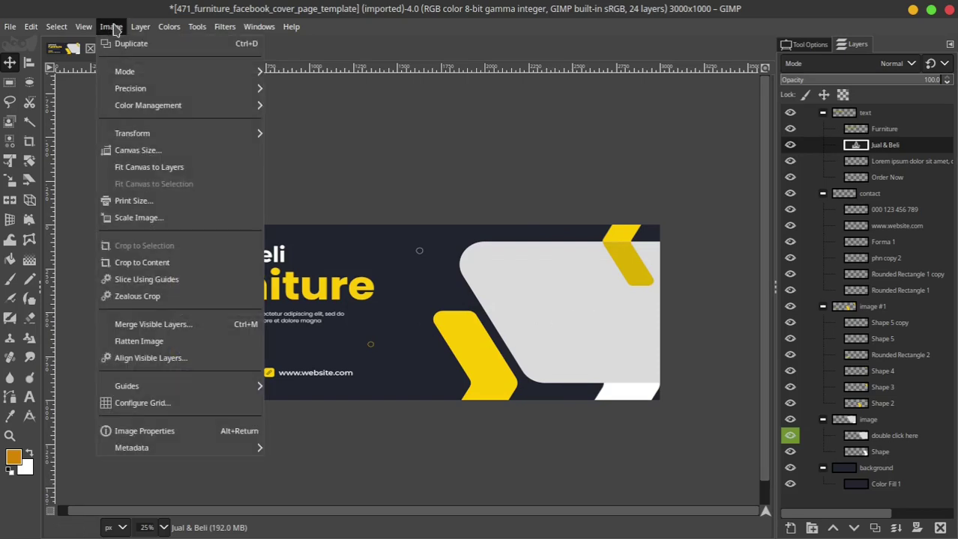
mouse_move(126, 385)
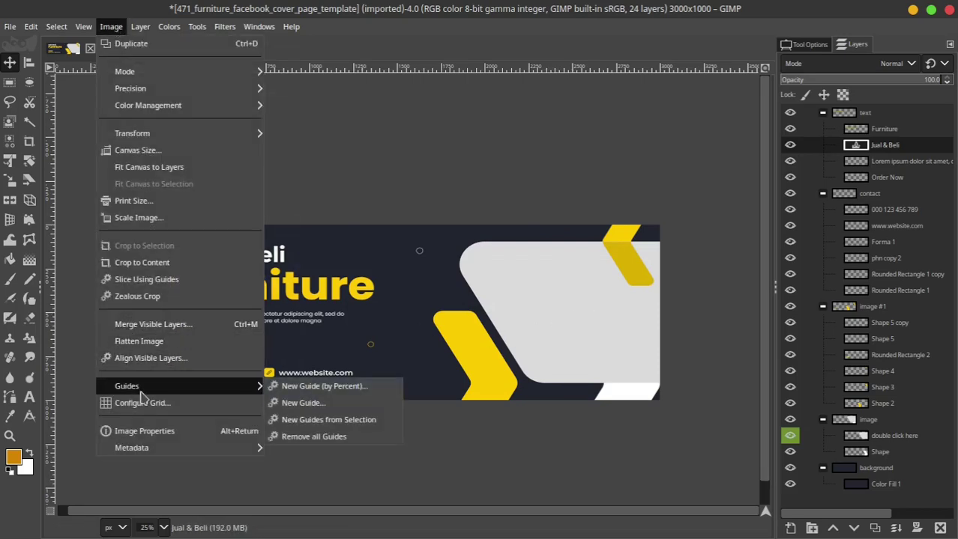
left_click(314, 388)
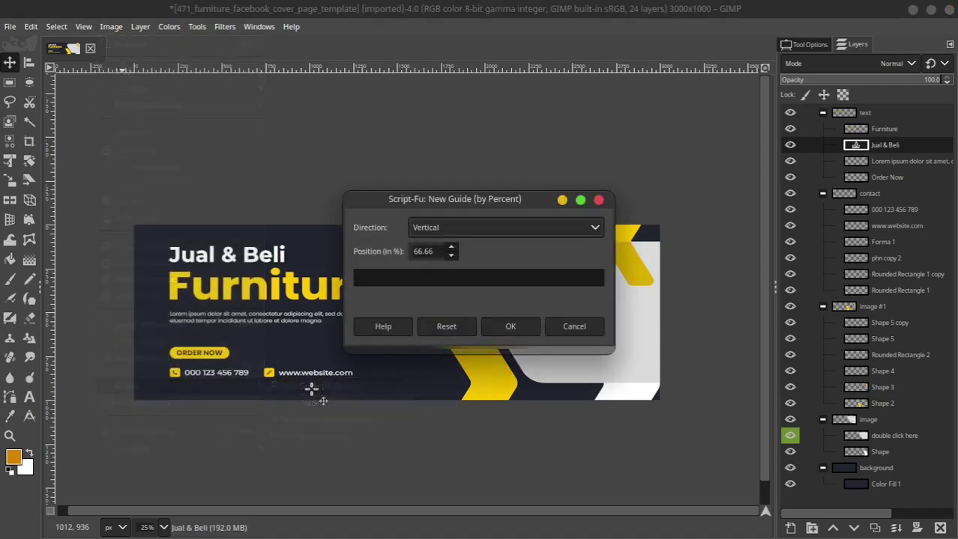
left_click(509, 227)
left_click(484, 227)
left_click_drag(430, 200, 592, 176)
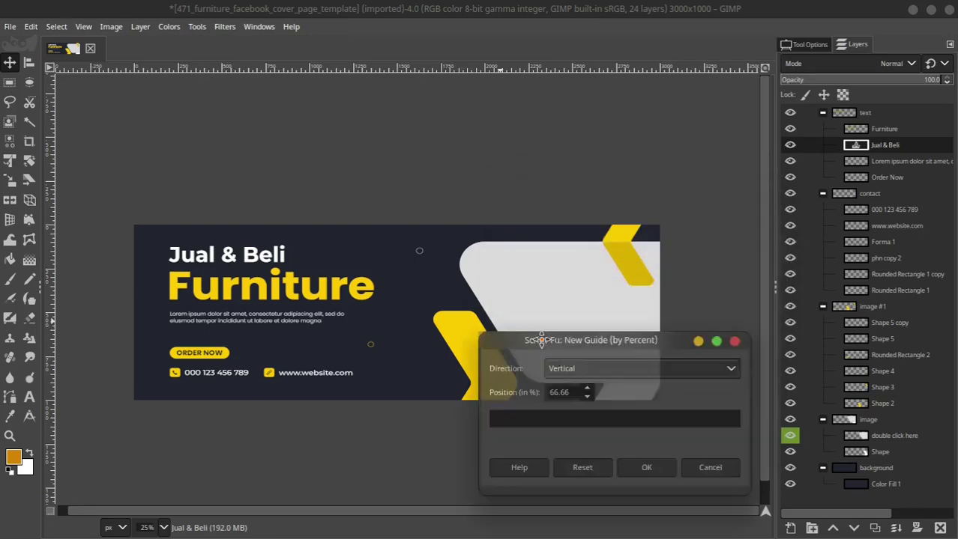
left_click_drag(570, 181, 422, 439)
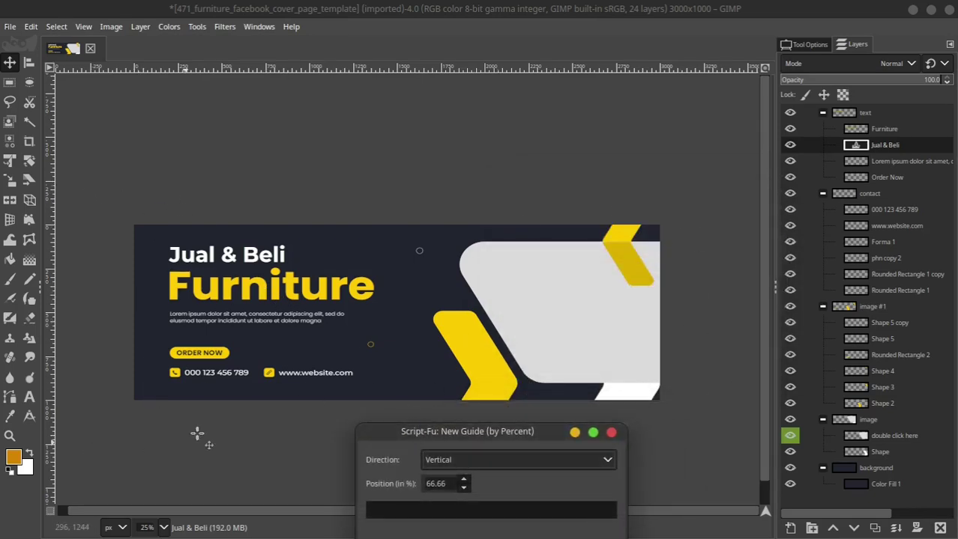
left_click_drag(436, 439, 552, 165)
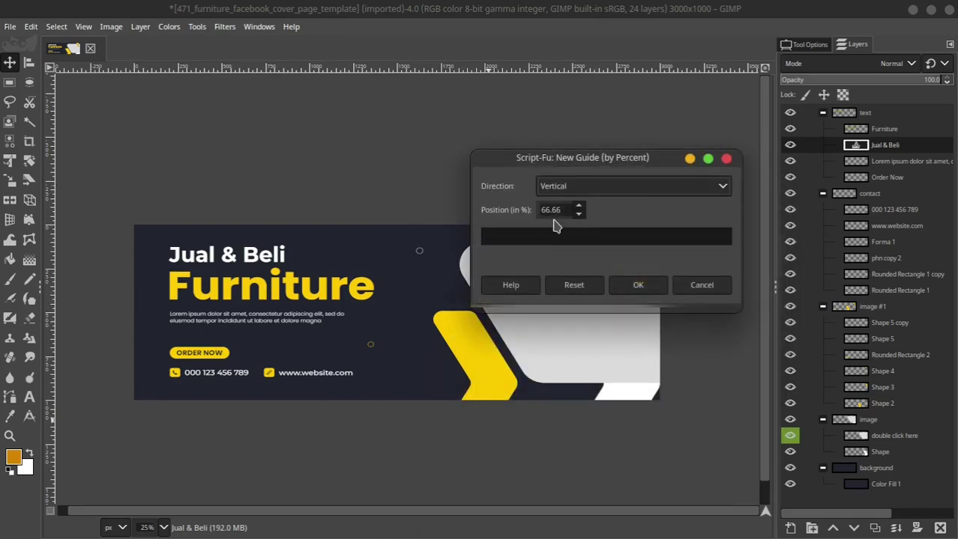
left_click_drag(561, 209, 508, 209)
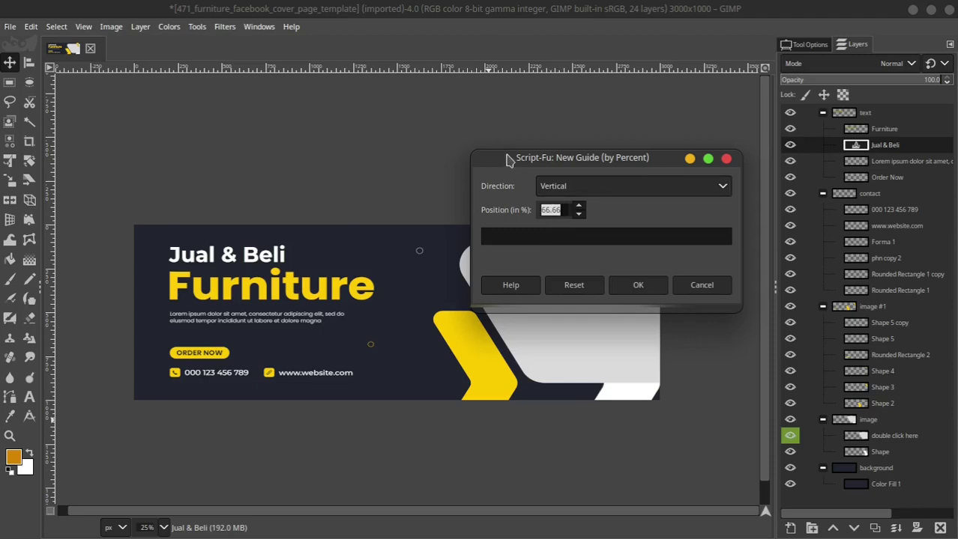
type("33.33")
left_click(637, 285)
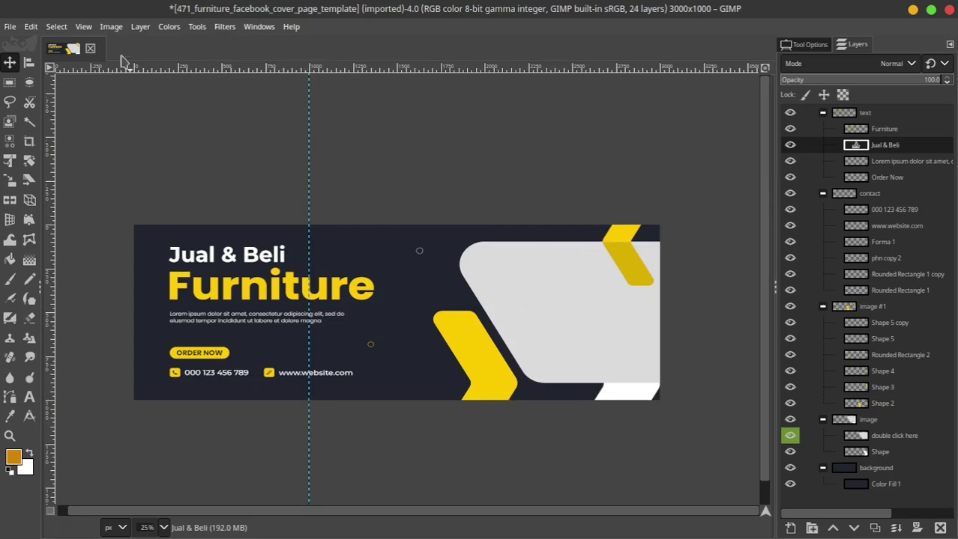
- Add a second vertical percent guide at position 66.66
left_click(111, 27)
mouse_move(126, 386)
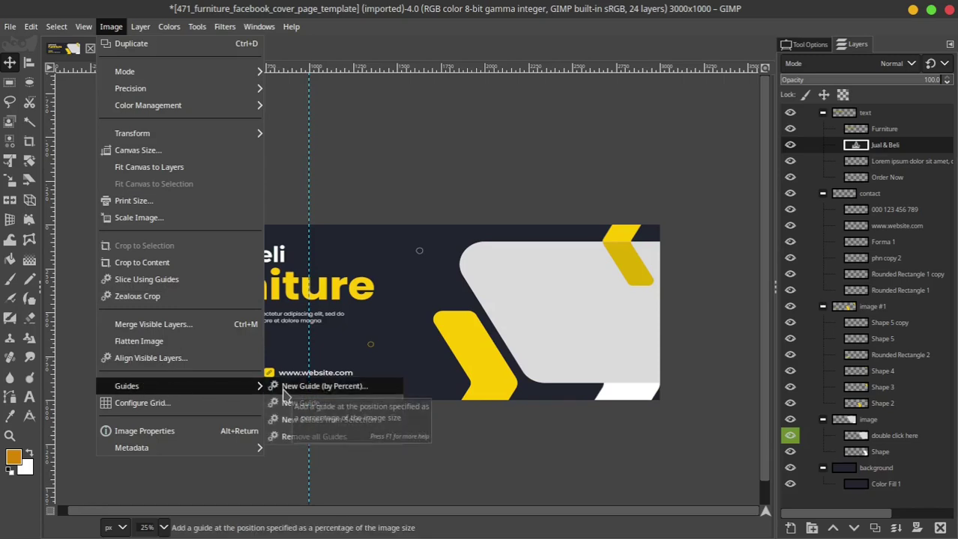
left_click(339, 387)
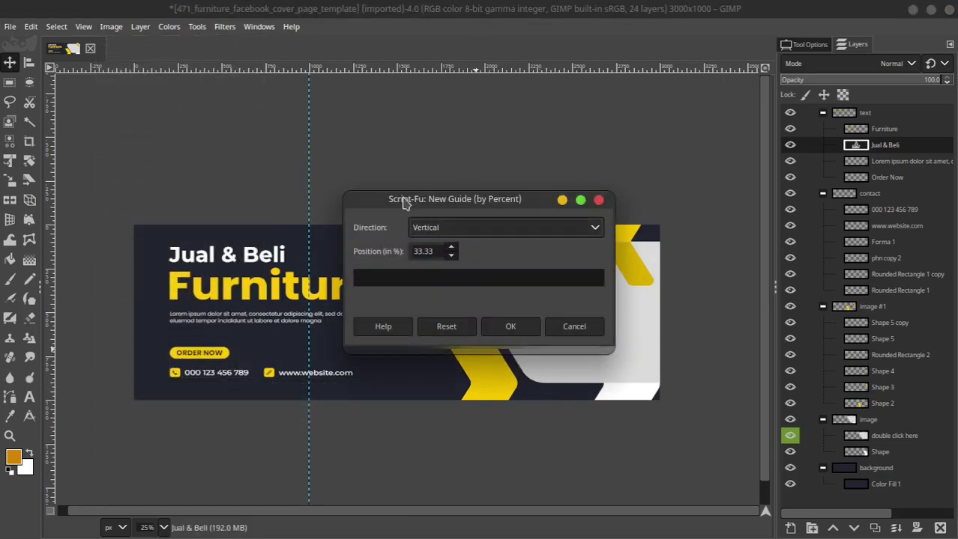
left_click_drag(409, 200, 558, 171)
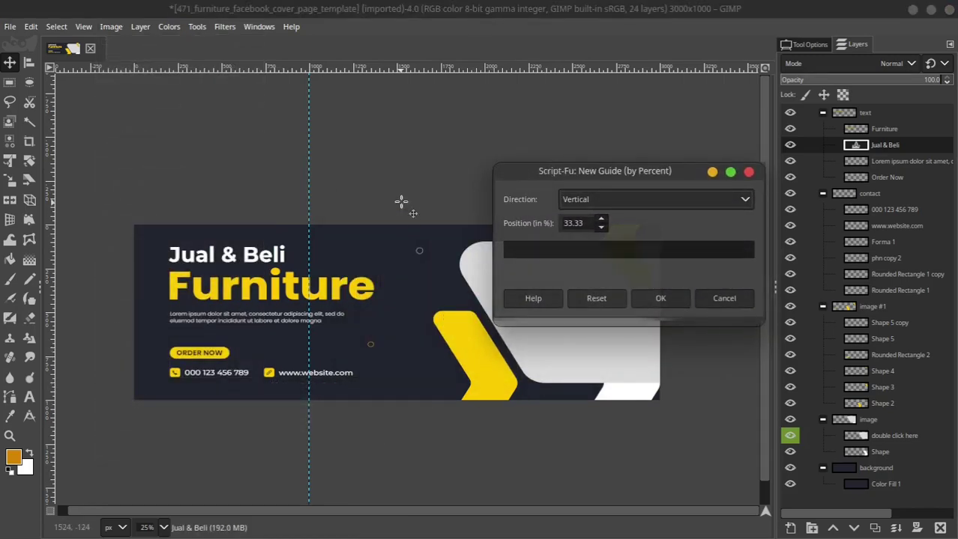
double_click(587, 221)
type("66.66")
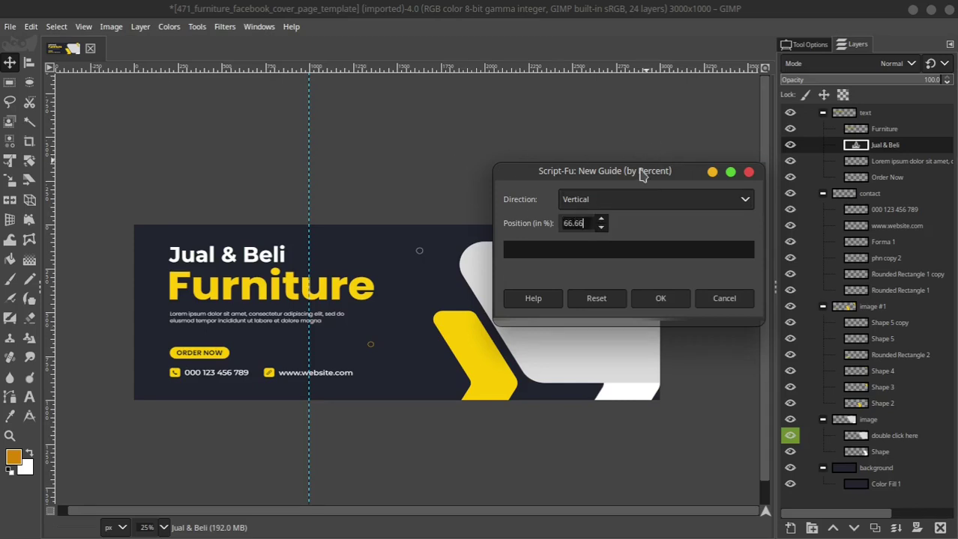
left_click_drag(640, 175, 596, 107)
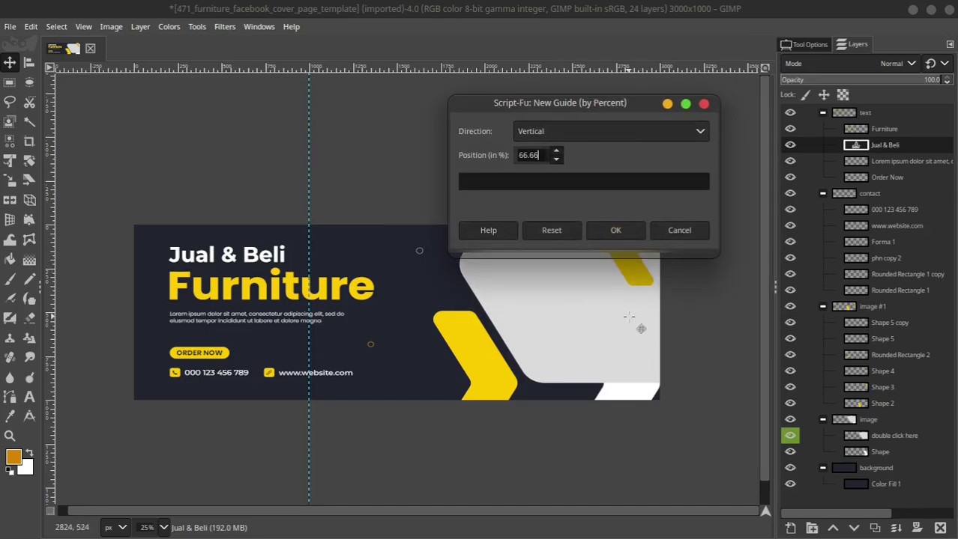
left_click(623, 236)
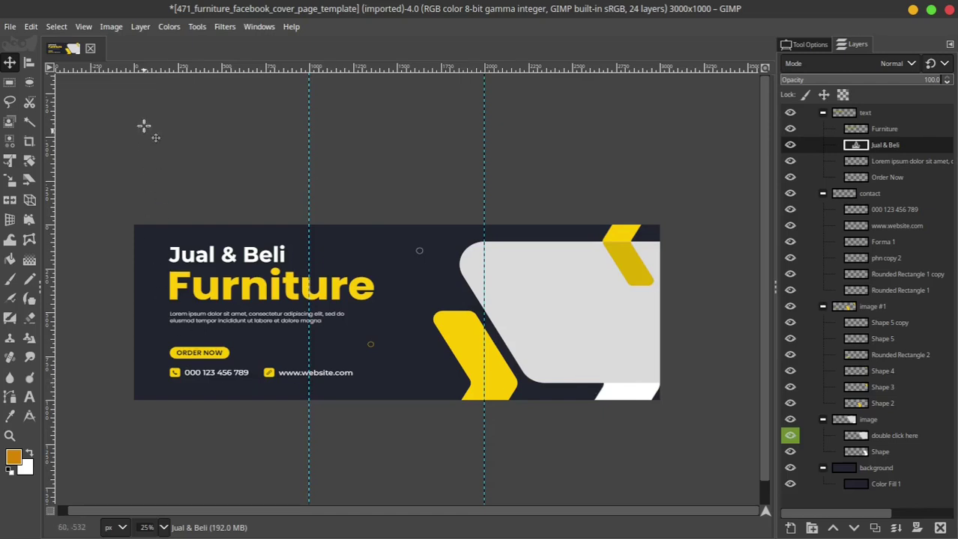
- Slice the cover along the guides into three images, preview each, then return to the full cover
left_click(111, 27)
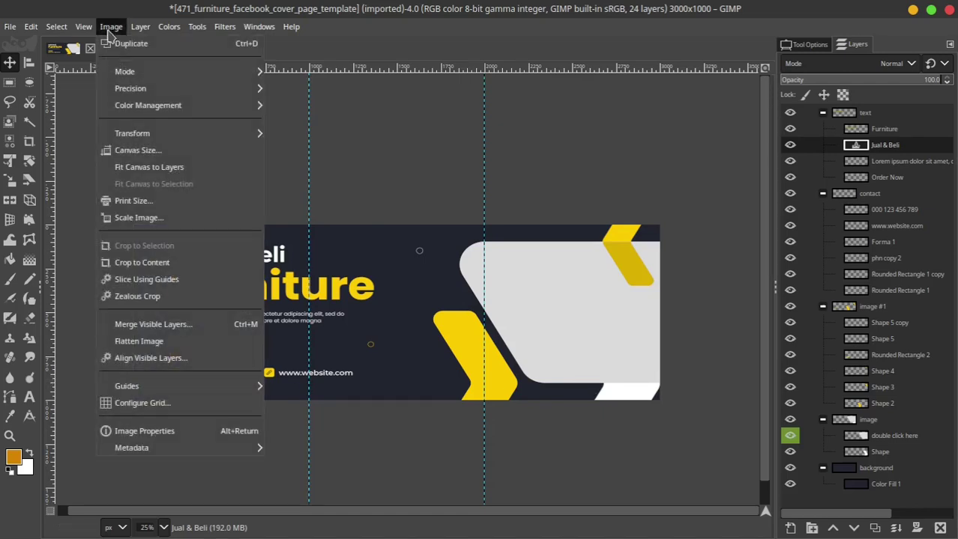
left_click(142, 281)
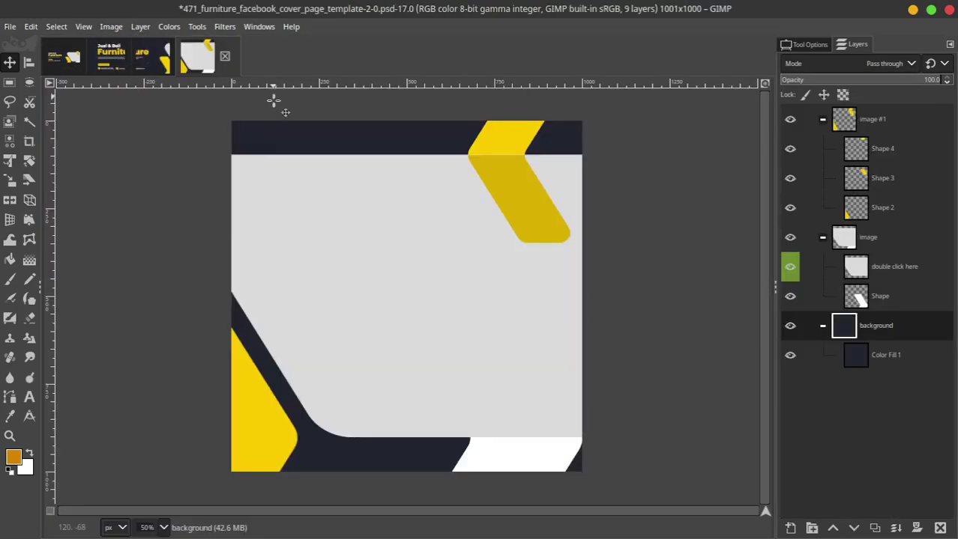
left_click(111, 69)
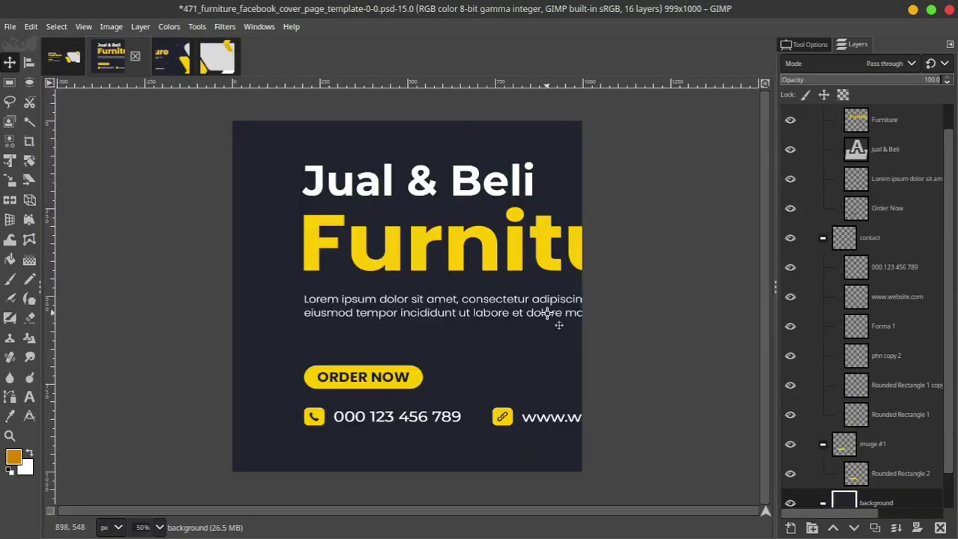
left_click(175, 73)
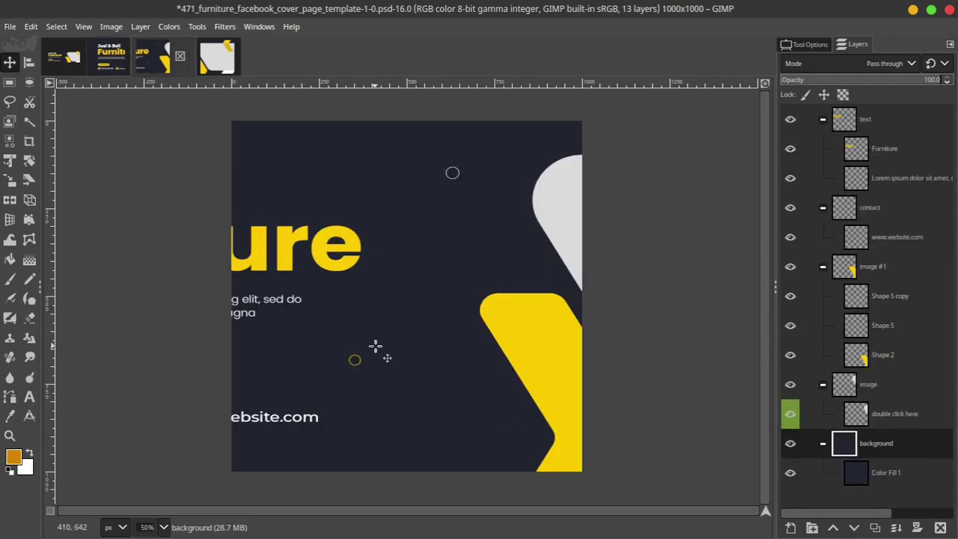
left_click(216, 66)
left_click(107, 69)
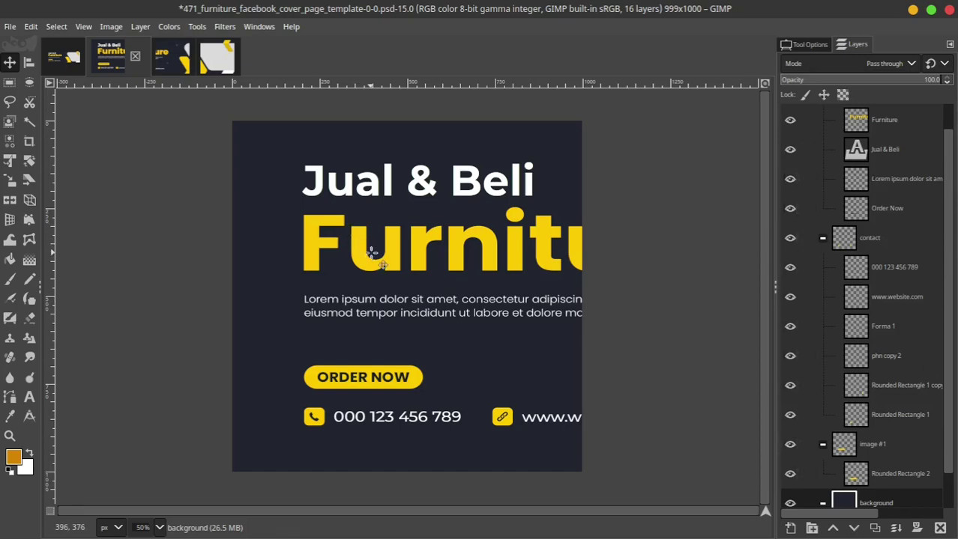
left_click(57, 64)
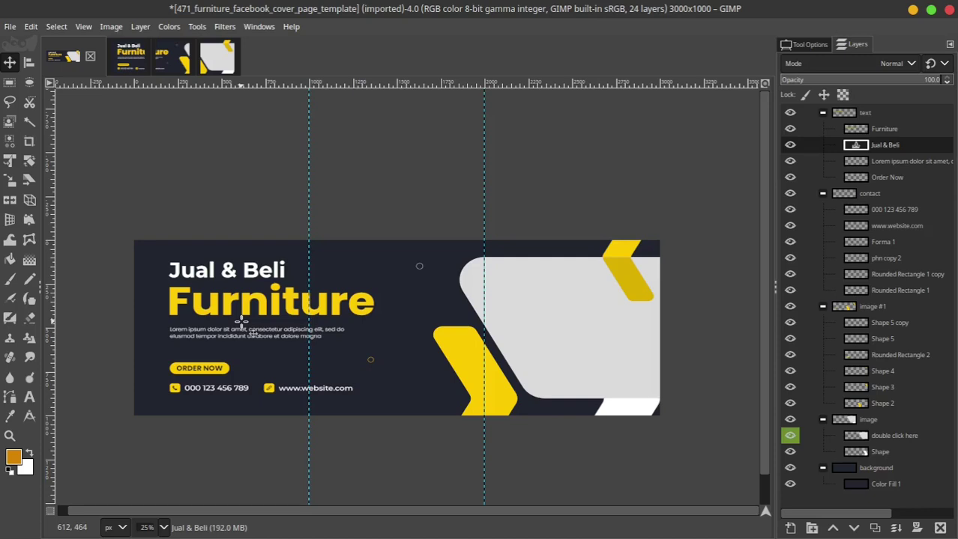
- Export the left slice to Pictures as 1.jpg, then switch to the middle slice
left_click(129, 65)
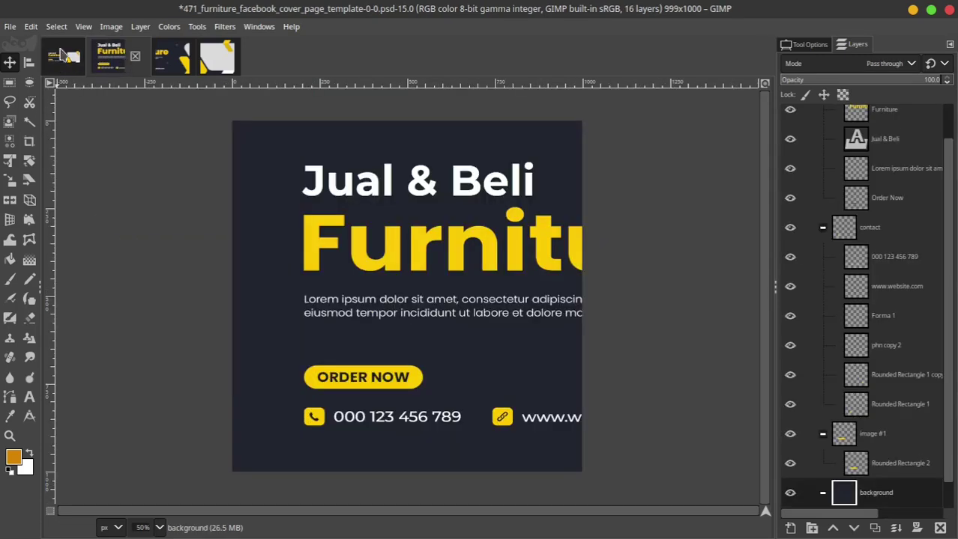
left_click(10, 28)
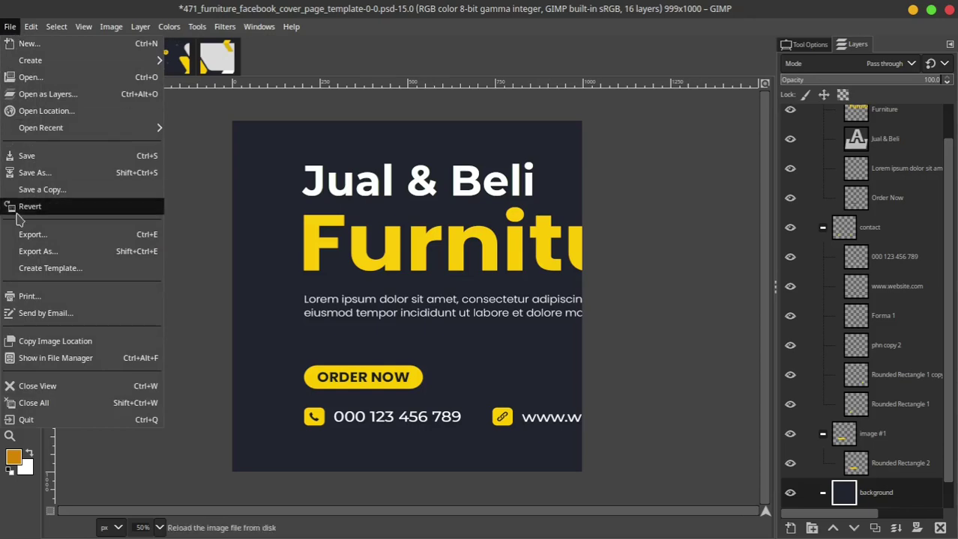
left_click(45, 252)
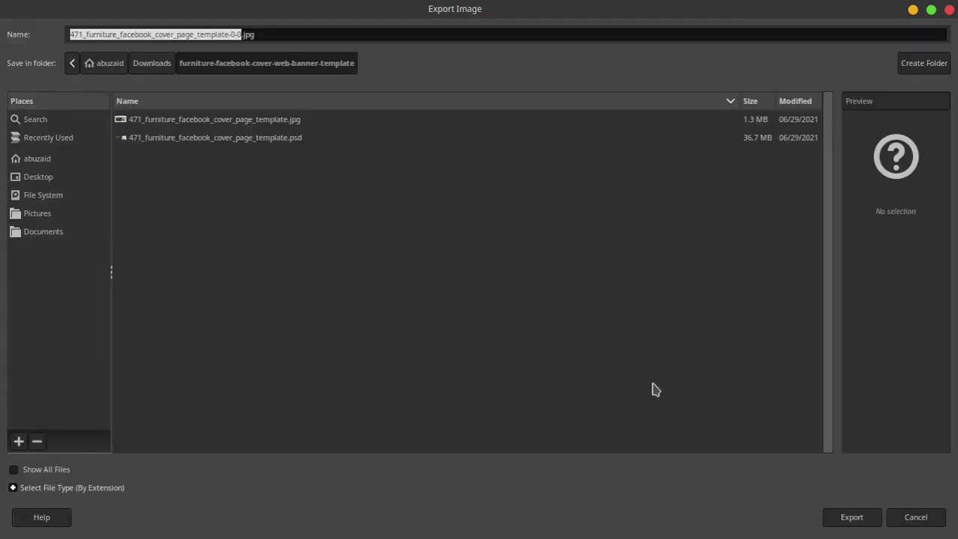
left_click(43, 217)
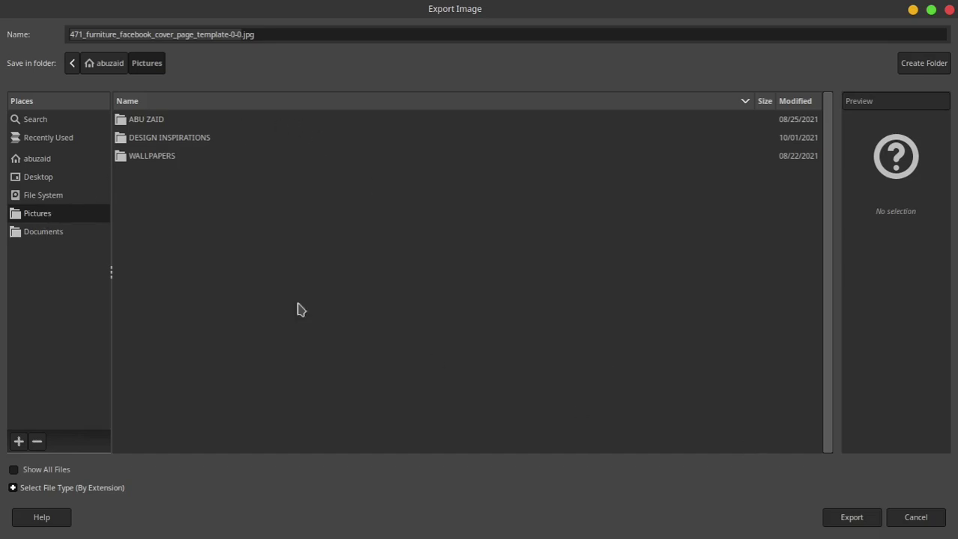
left_click(235, 34)
left_click_drag(239, 34, 45, 33)
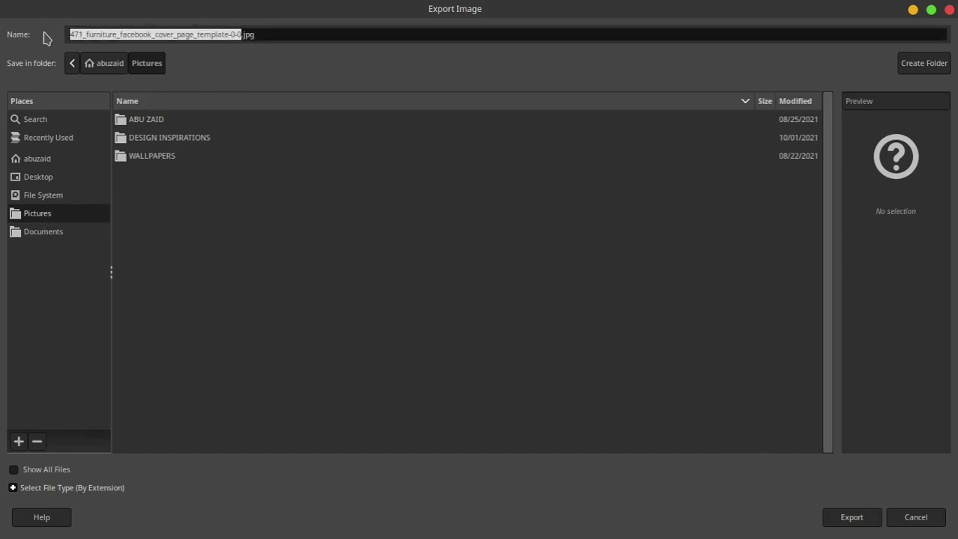
type("1")
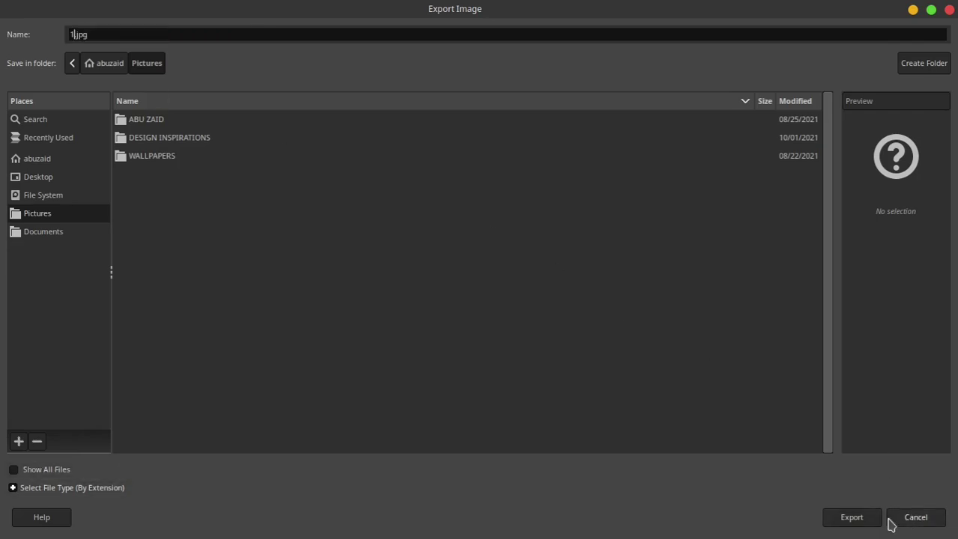
left_click(832, 527)
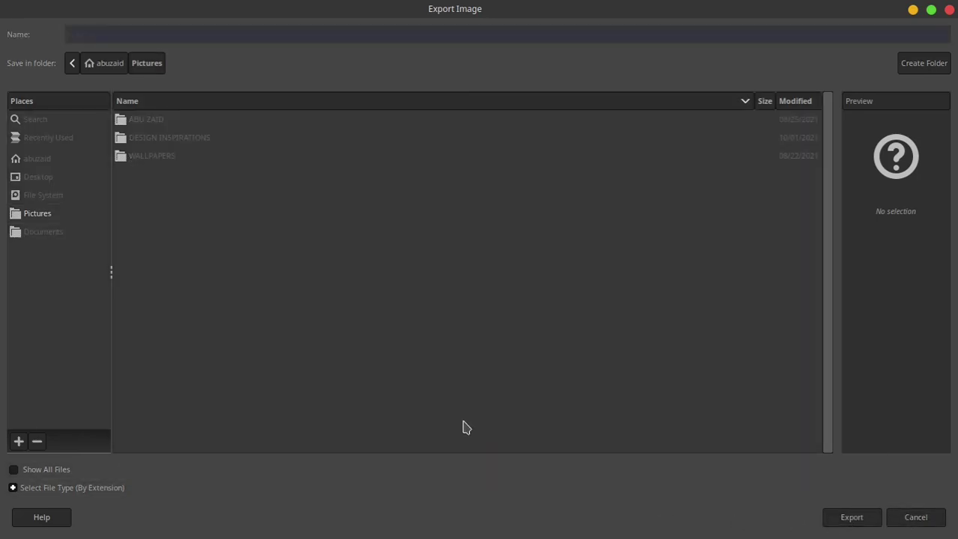
left_click(491, 433)
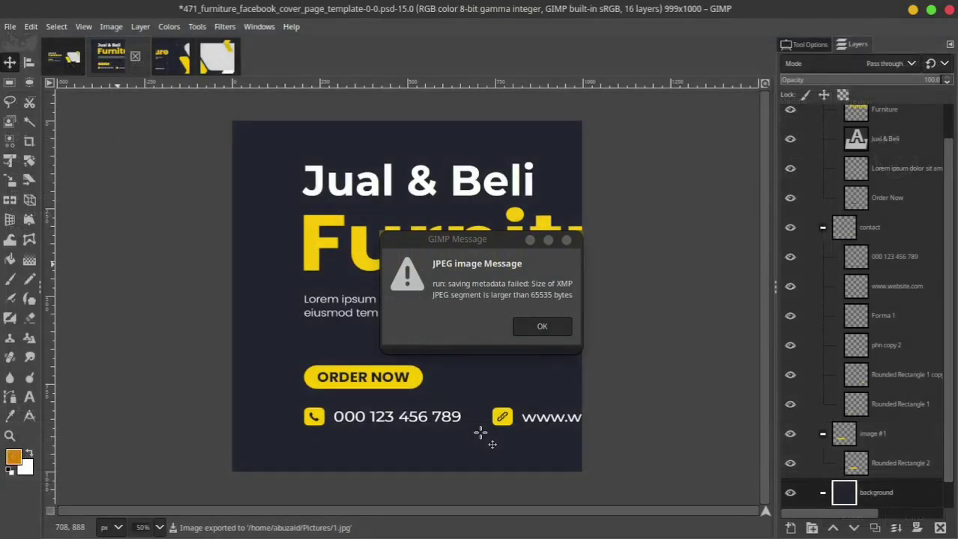
left_click(542, 327)
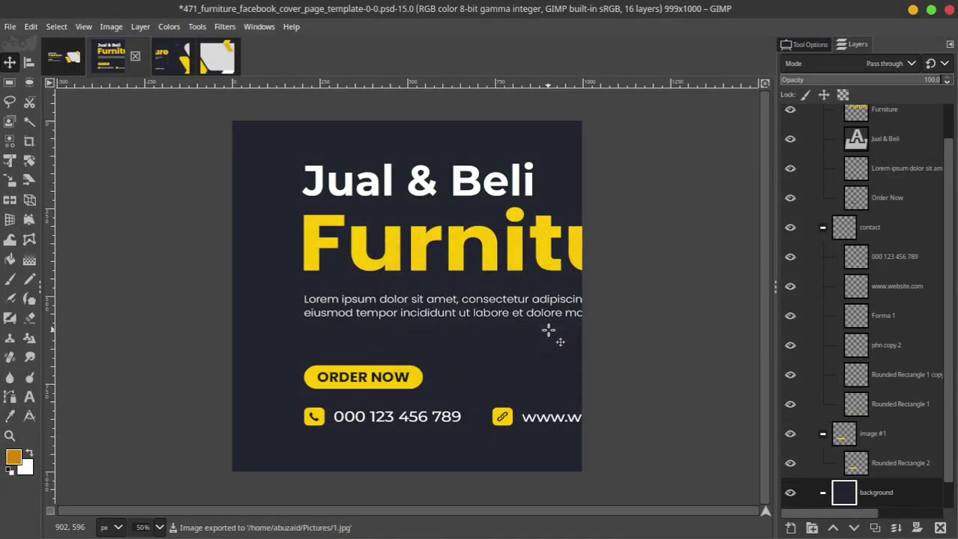
left_click(171, 64)
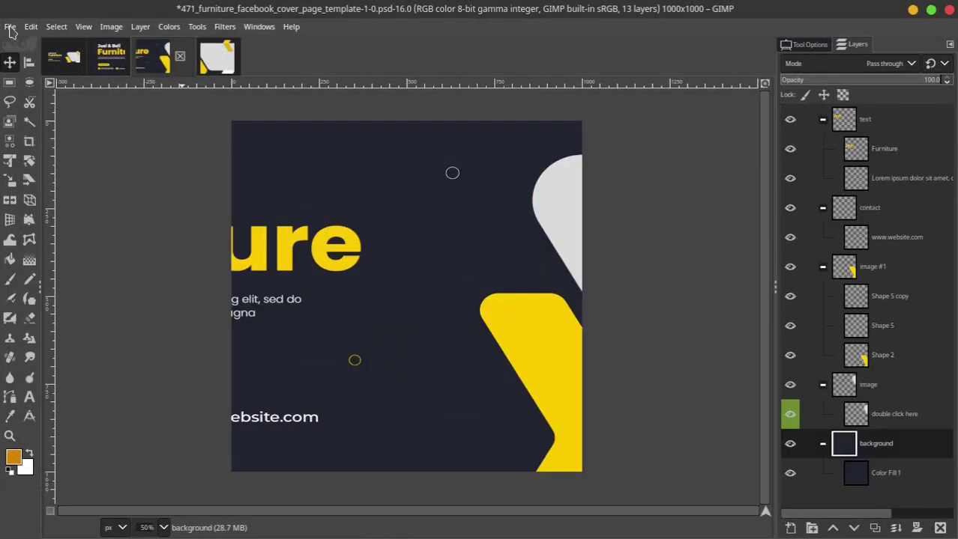
- Export the middle slice to Pictures as 2.jpg with the default JPEG settings
left_click(11, 27)
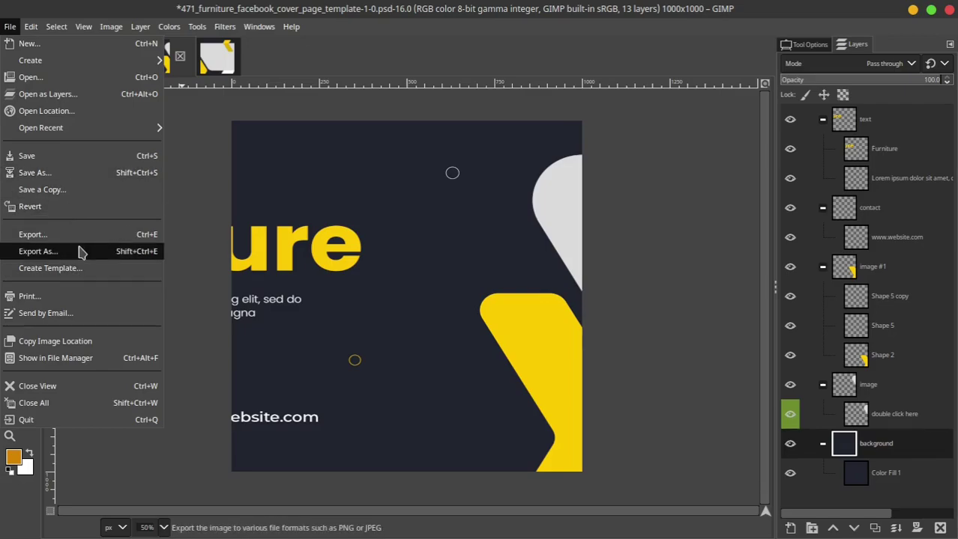
left_click(81, 252)
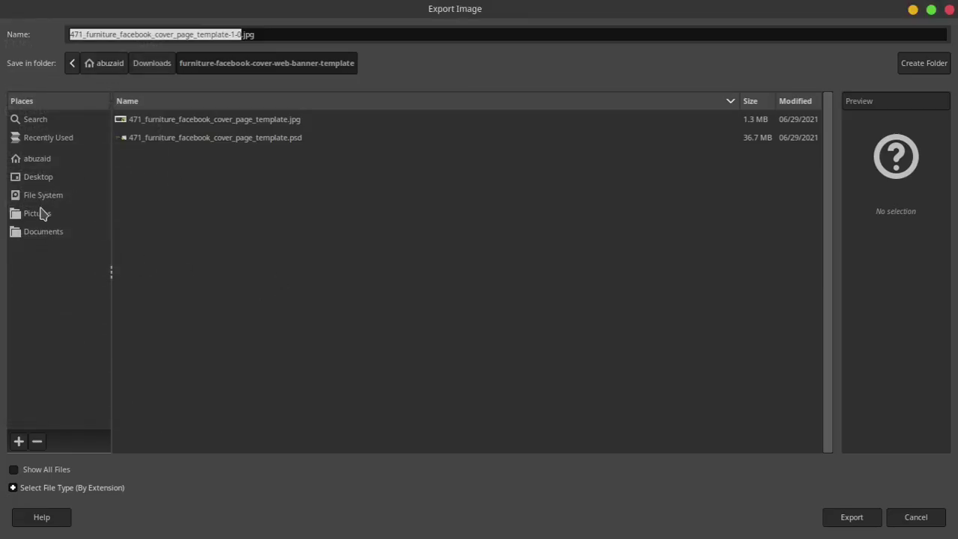
left_click(41, 213)
left_click_drag(240, 34, 48, 35)
type("2")
left_click(869, 522)
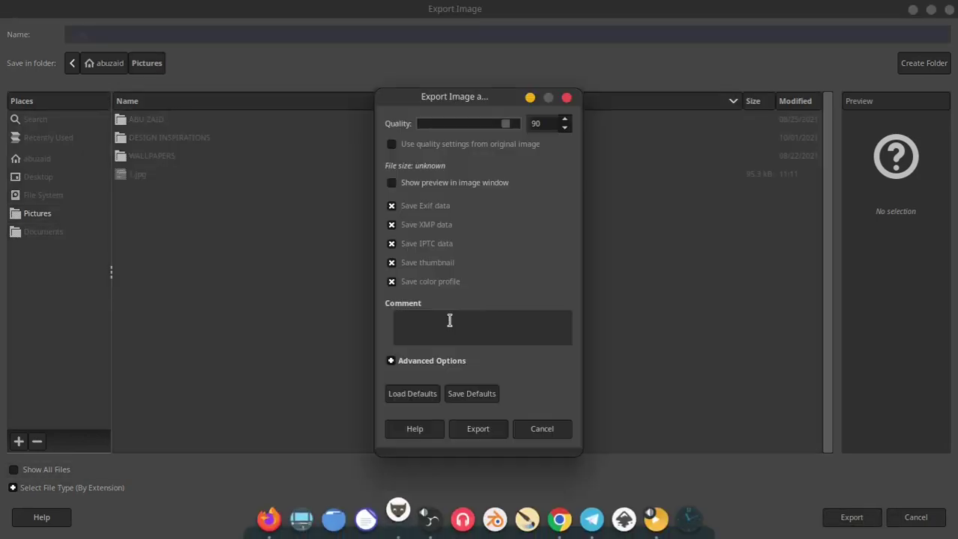
left_click(473, 427)
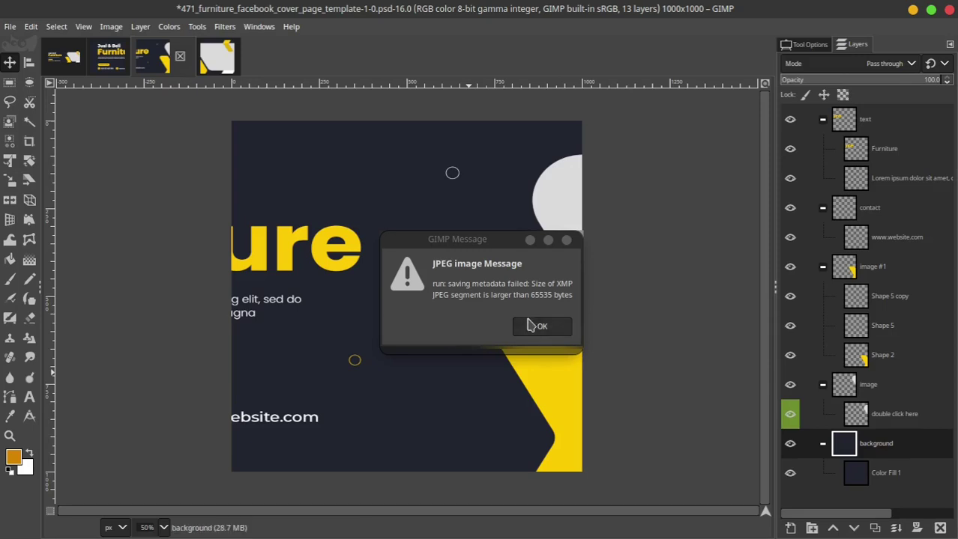
left_click(560, 330)
- Export the right slice to Pictures as 3.jpg with the default JPEG settings
left_click(217, 59)
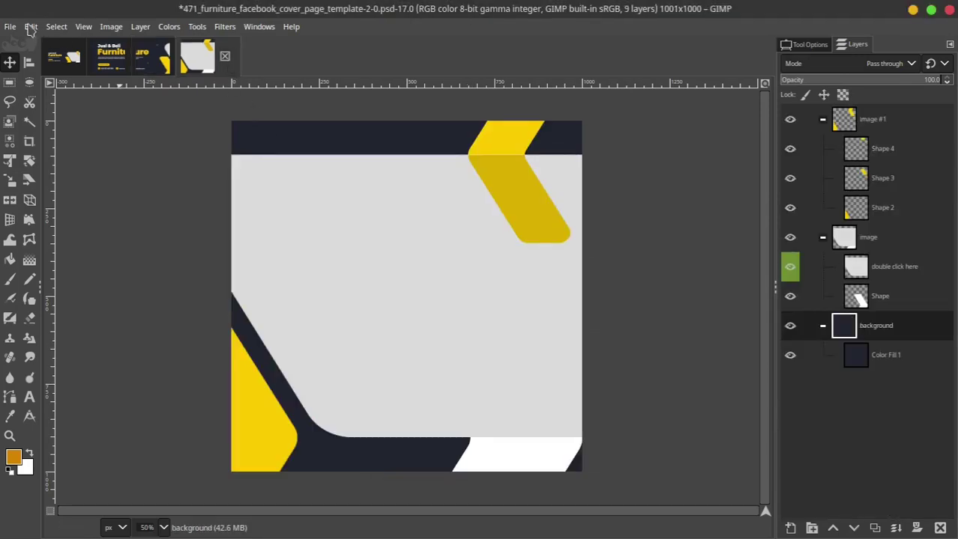
left_click(10, 27)
left_click(154, 252)
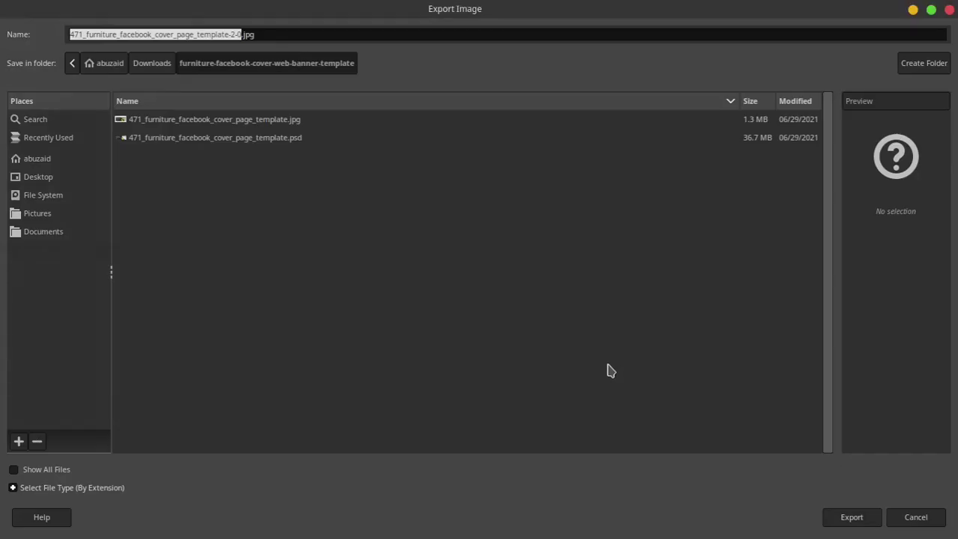
left_click(39, 214)
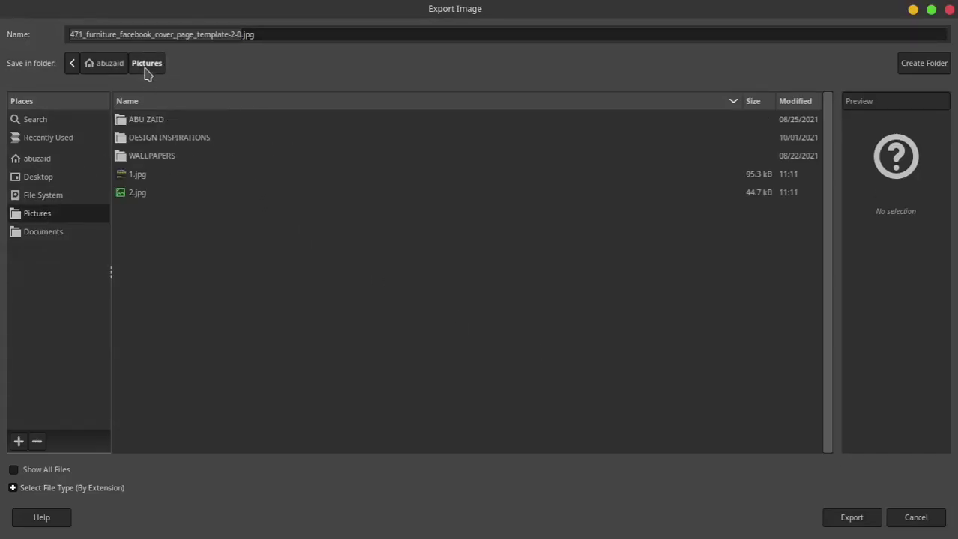
left_click(134, 35)
left_click_drag(239, 34, 51, 28)
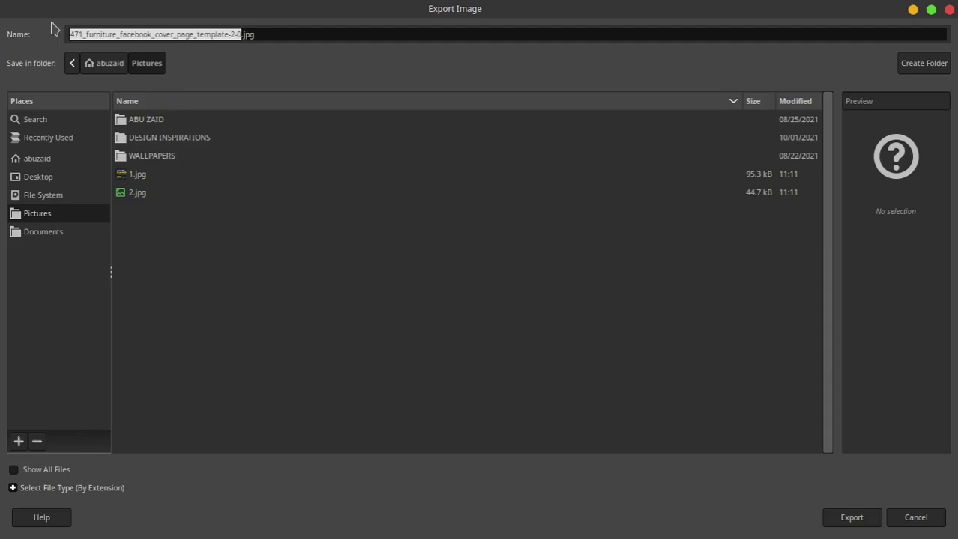
type("3")
left_click(852, 518)
left_click(822, 520)
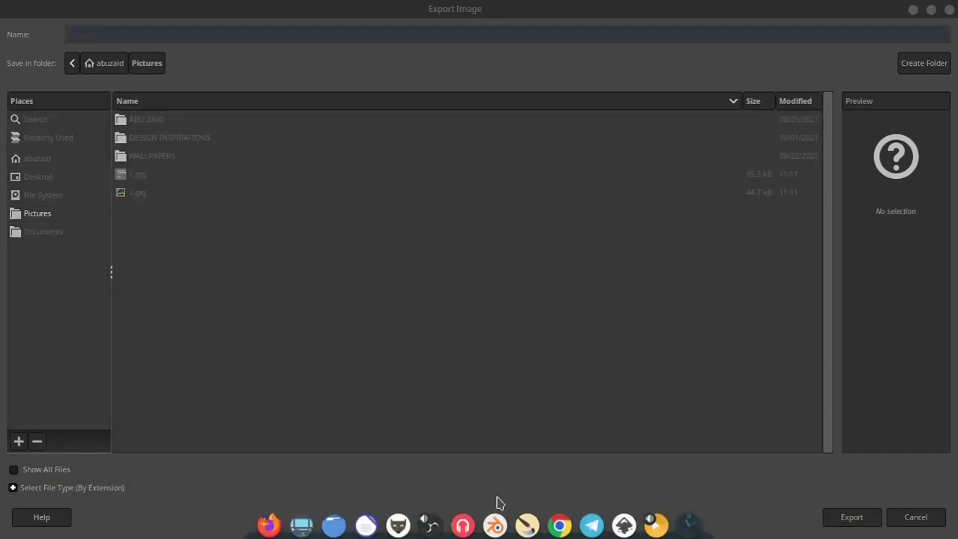
left_click(474, 428)
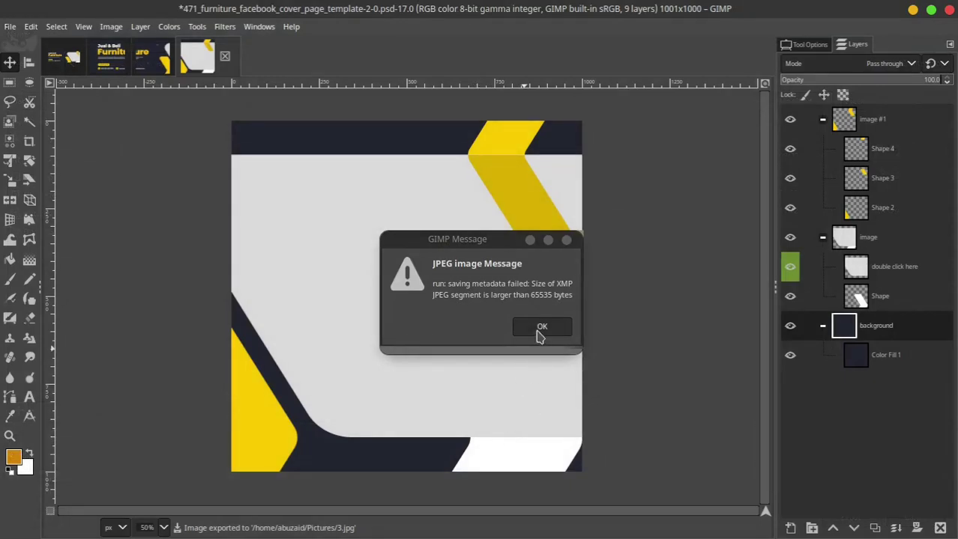
left_click(540, 330)
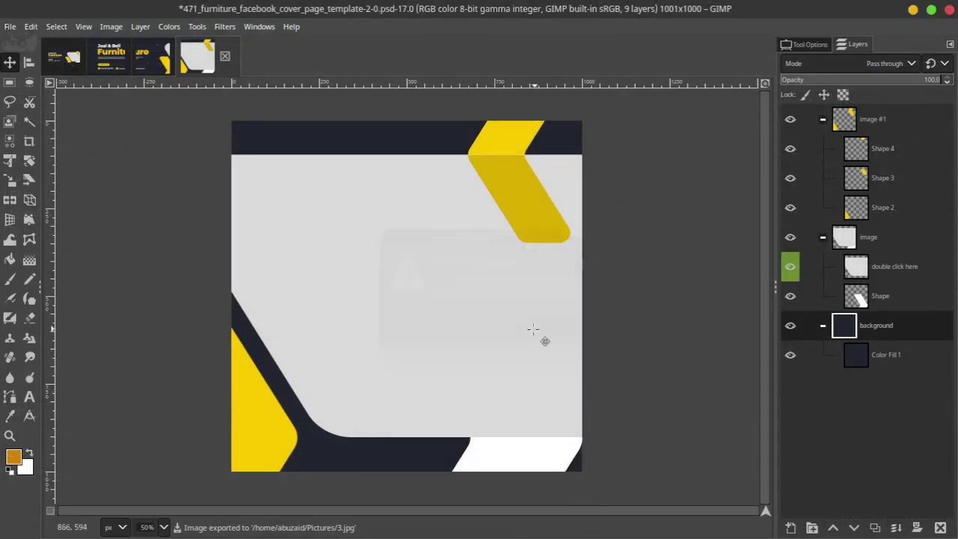
- Preview 1.jpg, 2.jpg and 3.jpg from Pictures, then return to the full banner in GIMP
left_click(334, 509)
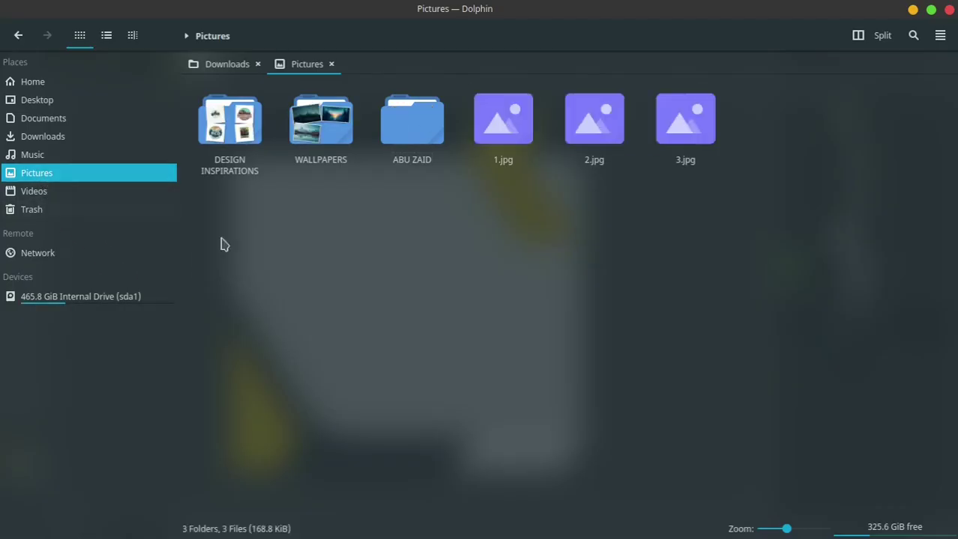
left_click(503, 120)
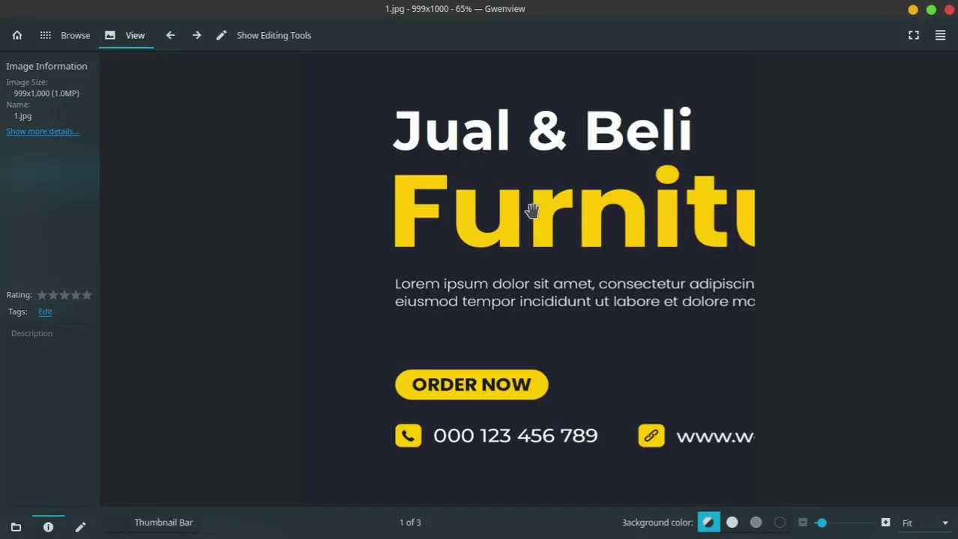
key("Right")
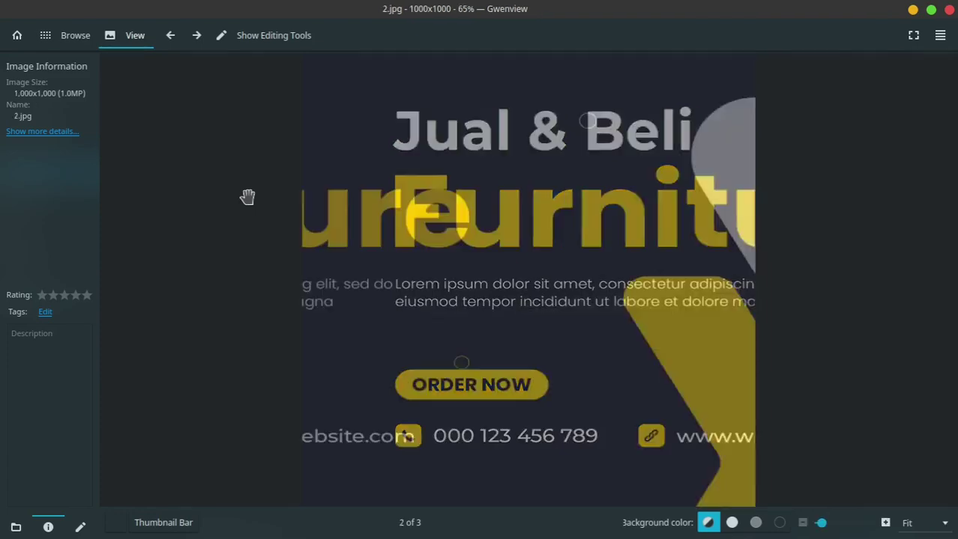
key("Right")
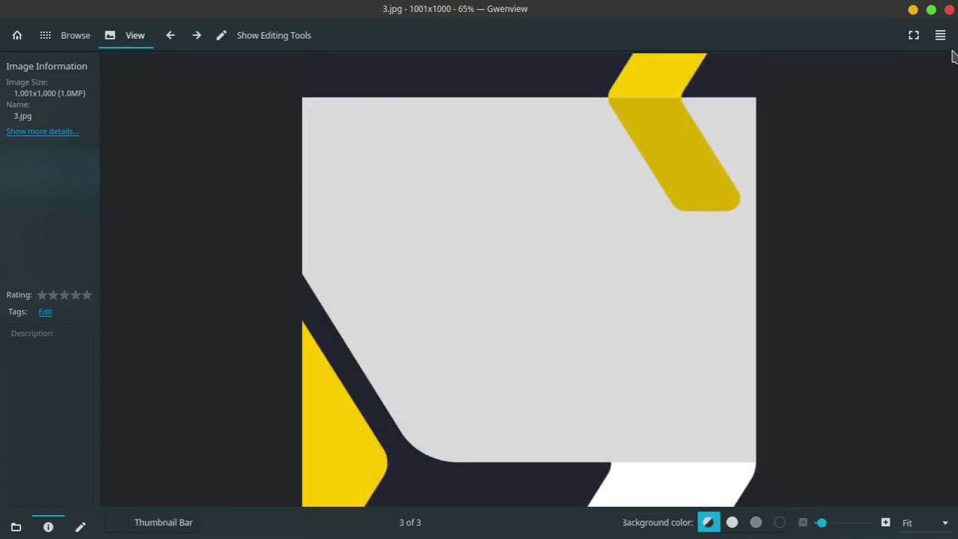
left_click(948, 9)
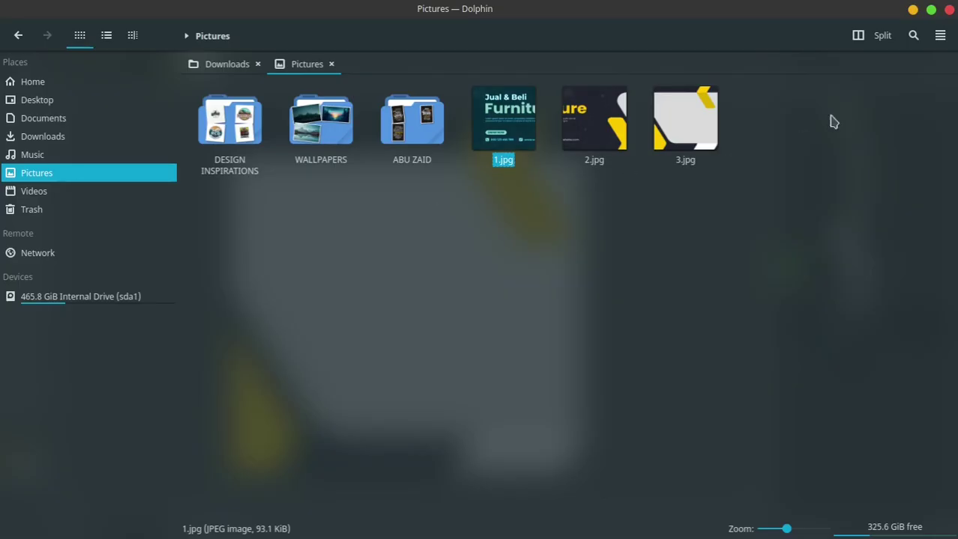
left_click(913, 11)
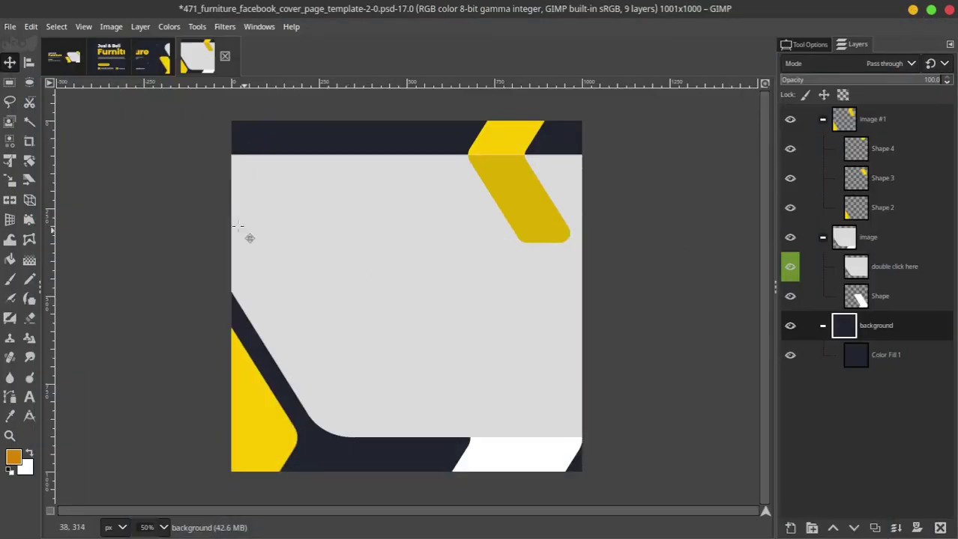
left_click(60, 69)
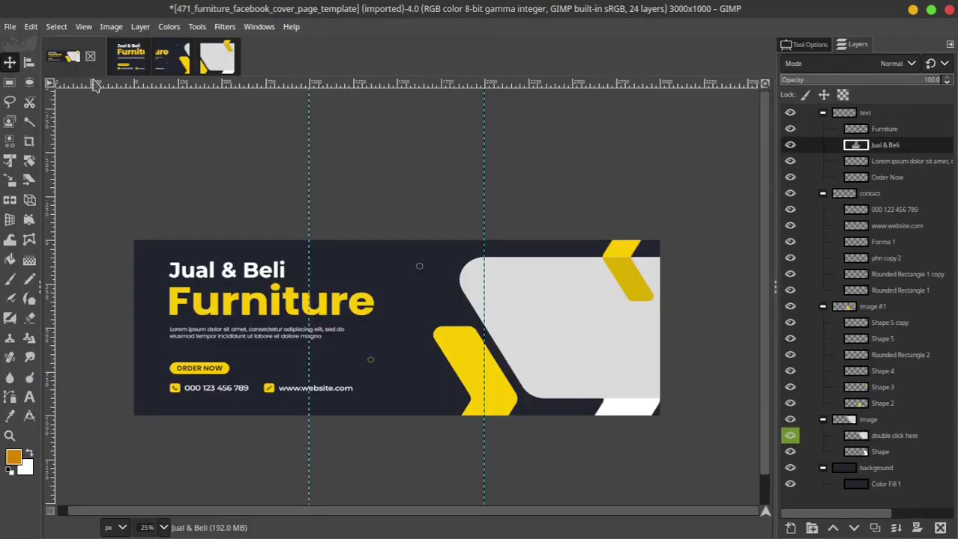